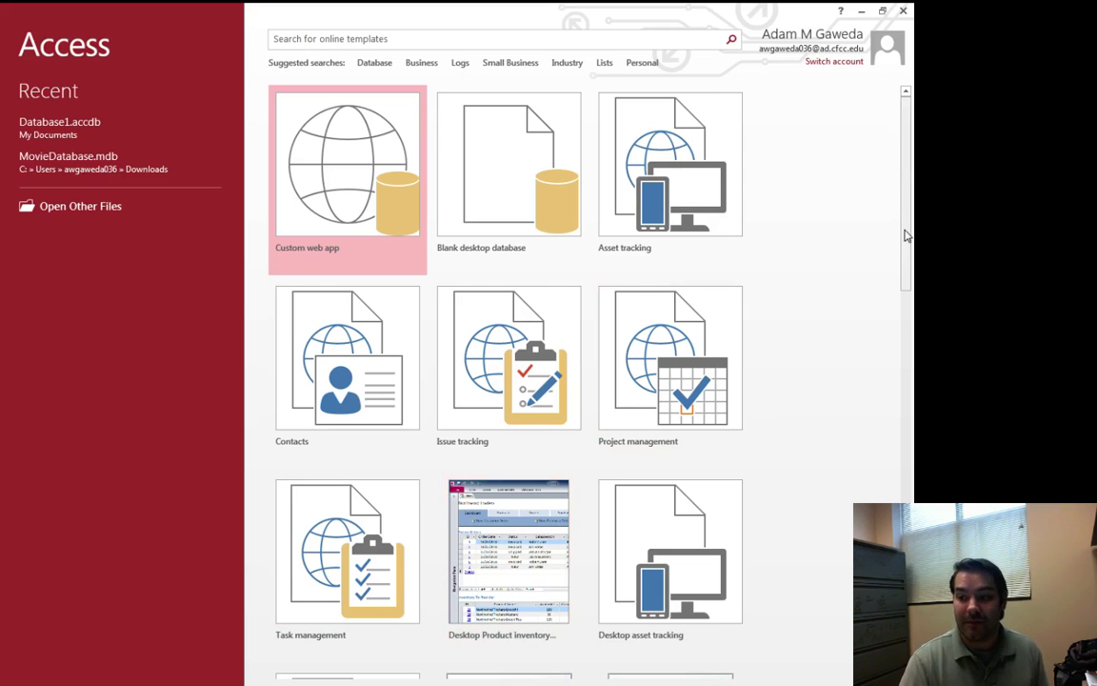
# Step: Start a blank desktop database and change its file name from Database2 to Chatham in Documents
pyautogui.moveTo(906, 236); pyautogui.dragTo(905, 495)
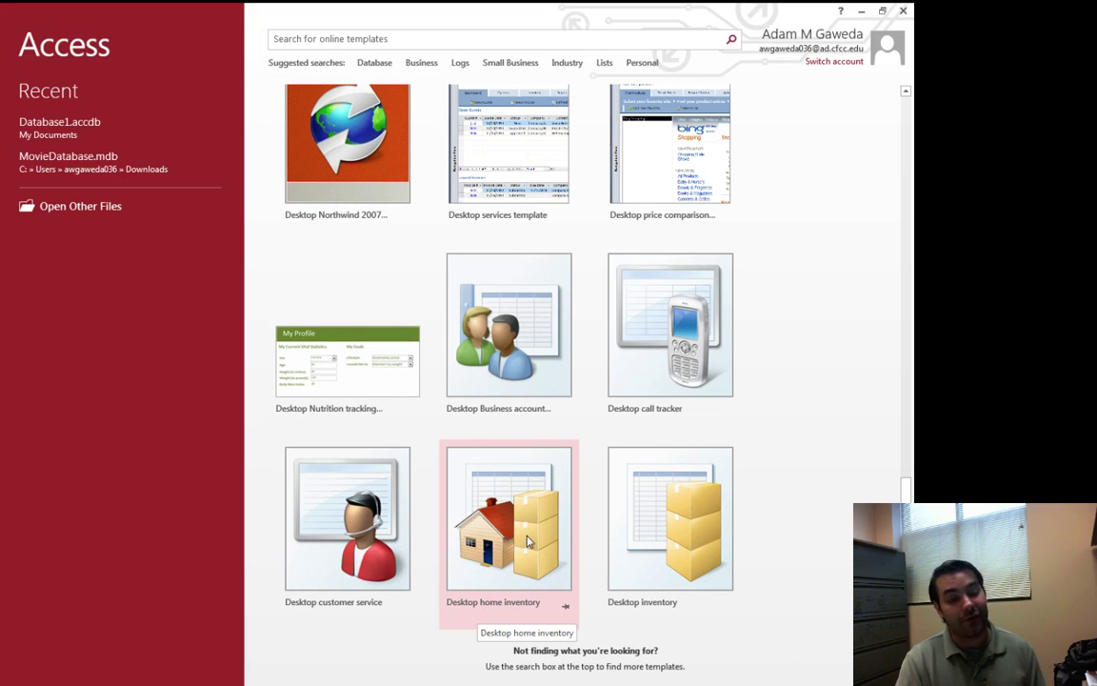
pyautogui.moveTo(906, 488); pyautogui.dragTo(911, 121)
pyautogui.click(483, 164)
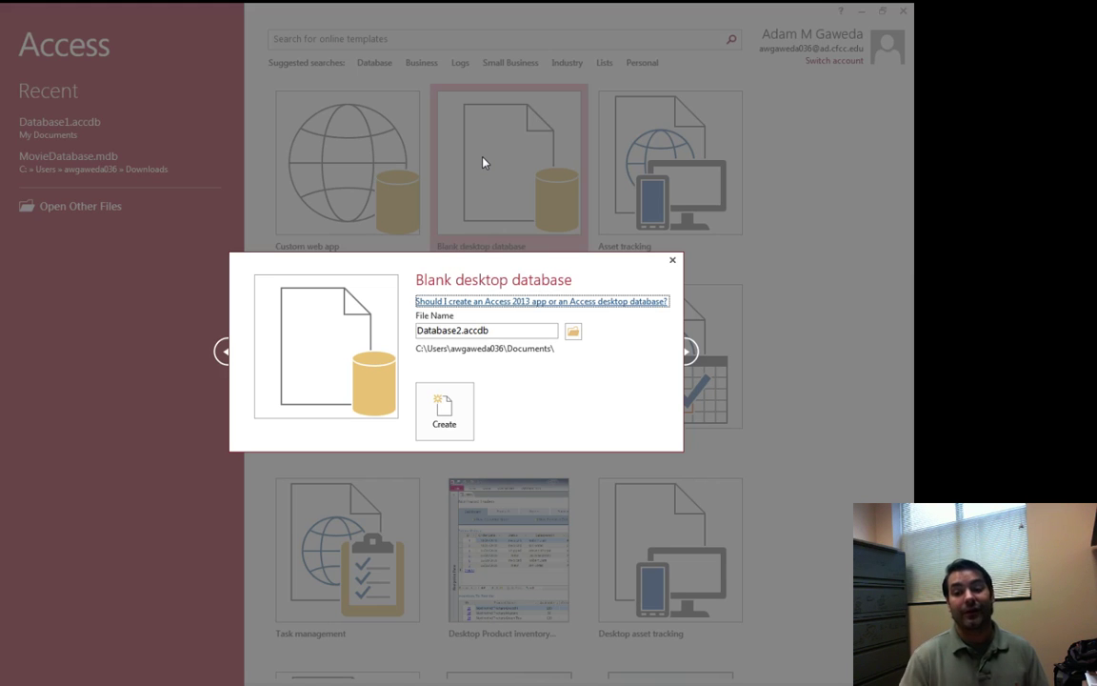
pyautogui.moveTo(417, 330)
pyautogui.mouseDown()
pyautogui.moveTo(455, 331)
pyautogui.moveTo(411, 329)
pyautogui.mouseUp()
pyautogui.click(458, 331)
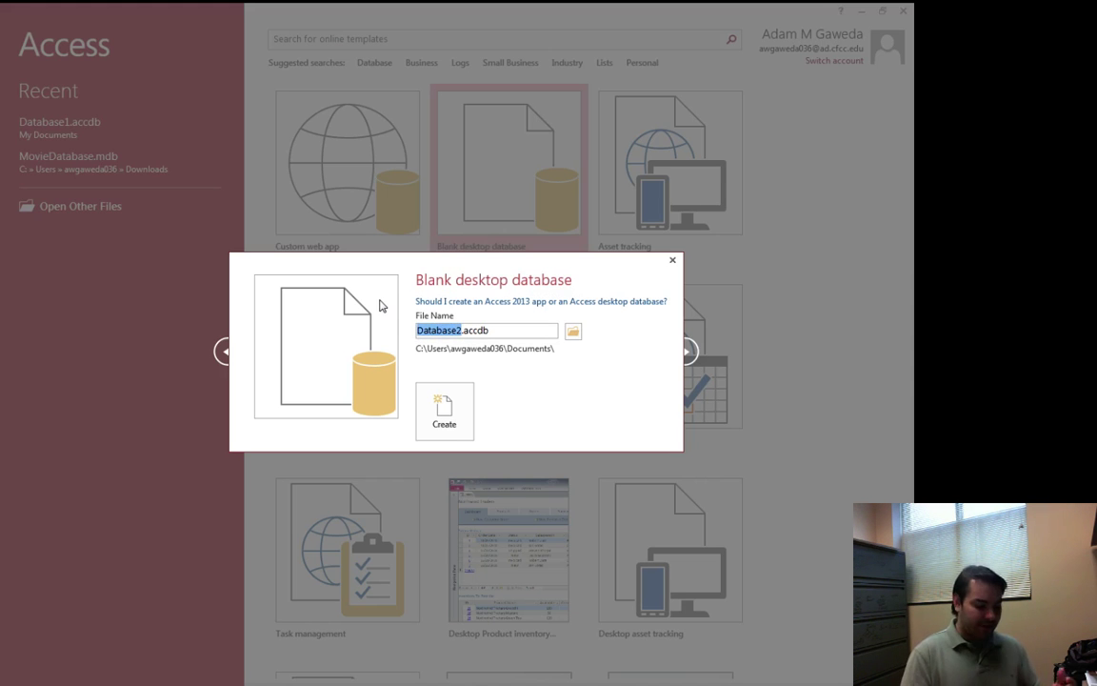
pyautogui.write('Chatham')
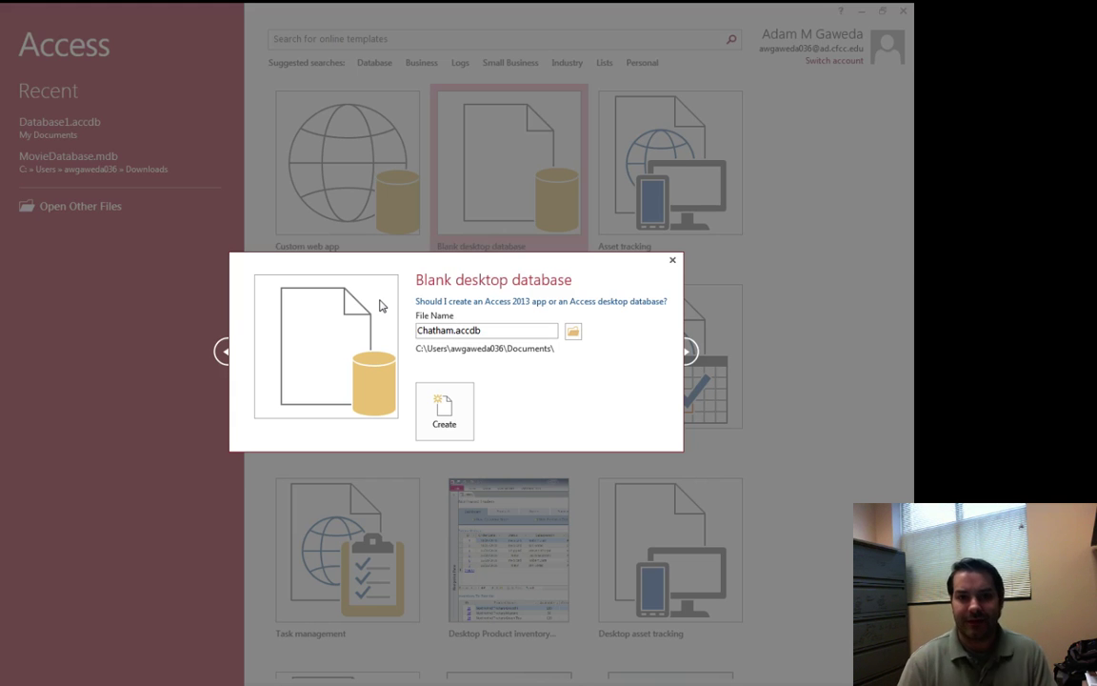
# Step: Create Chatham.accdb so it opens with an empty Table1 in Datasheet view
pyautogui.click(443, 417)
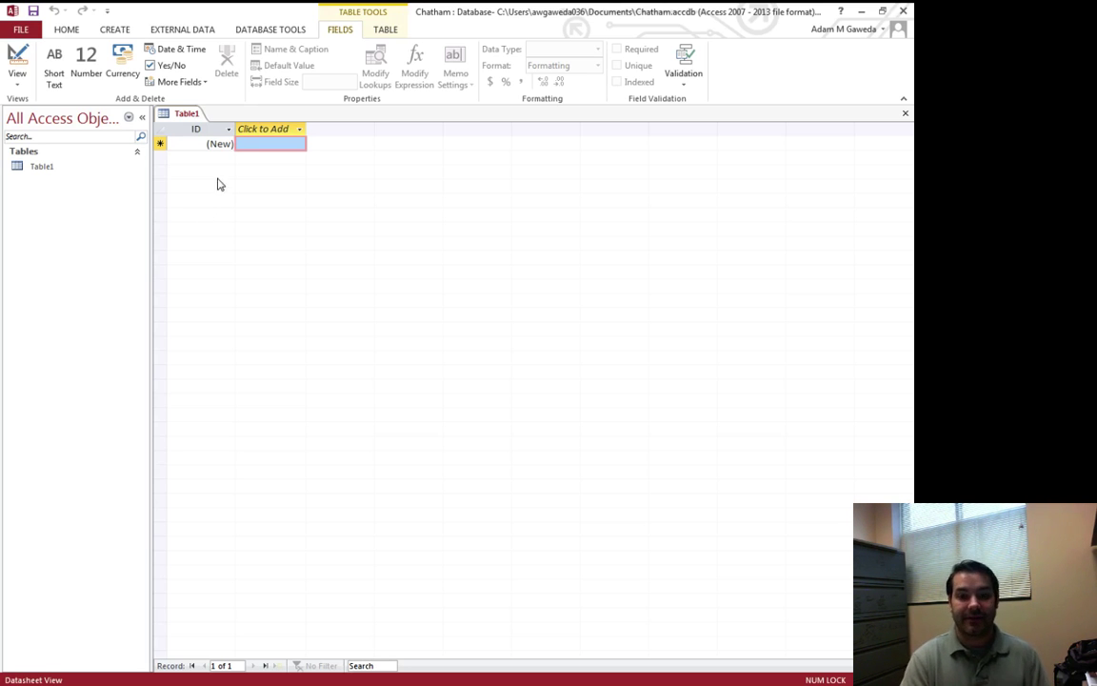
# Step: Add a Short Text field named PatientID beside the ID field
pyautogui.click(298, 130)
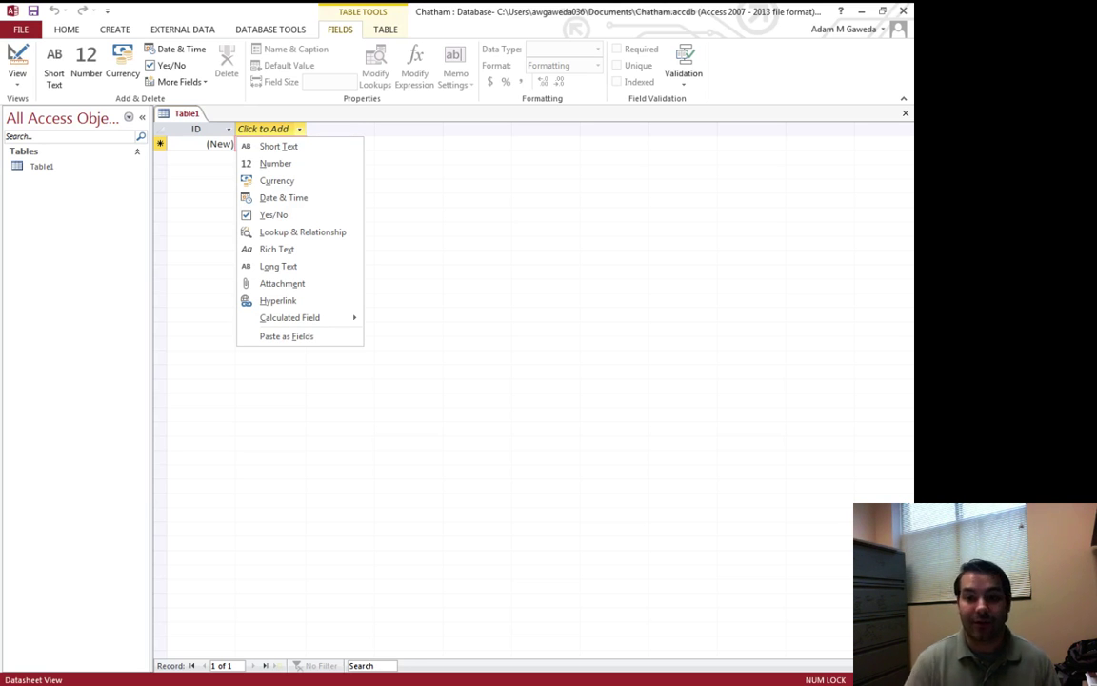
pyautogui.click(302, 148)
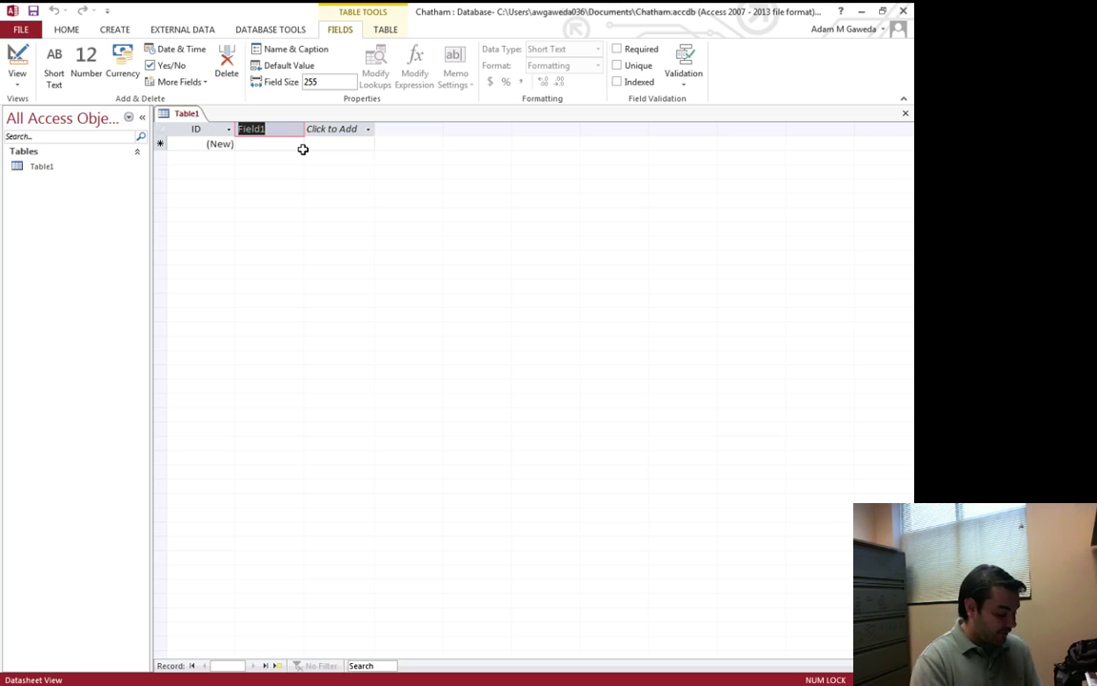
pyautogui.write('PatientID')
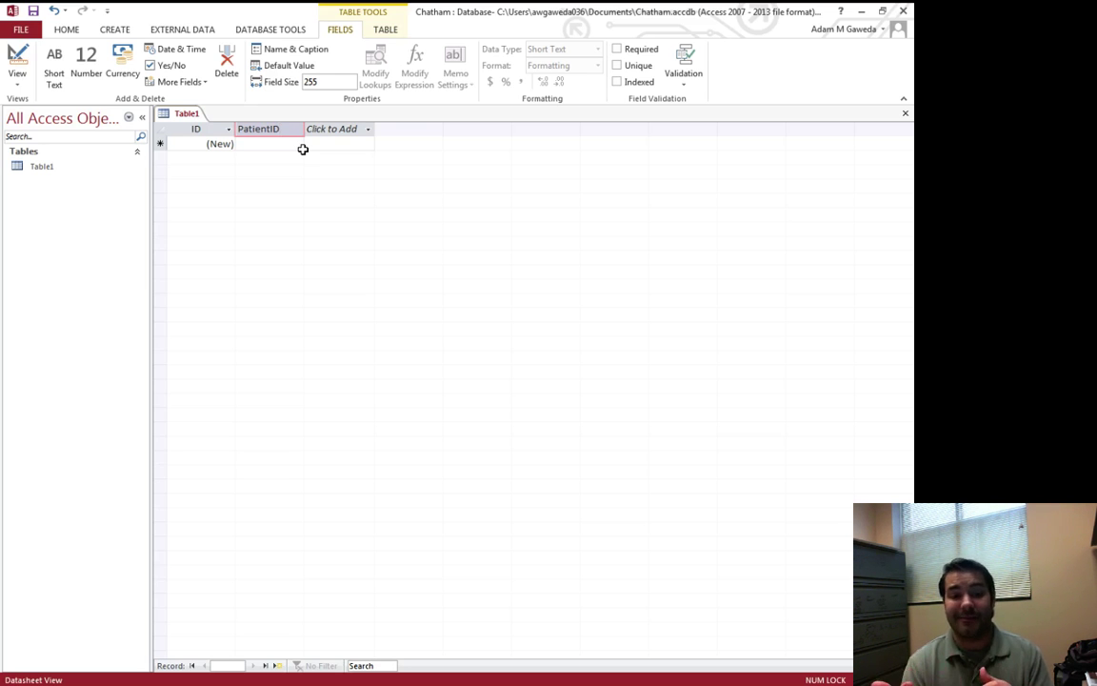
pyautogui.press('Return')
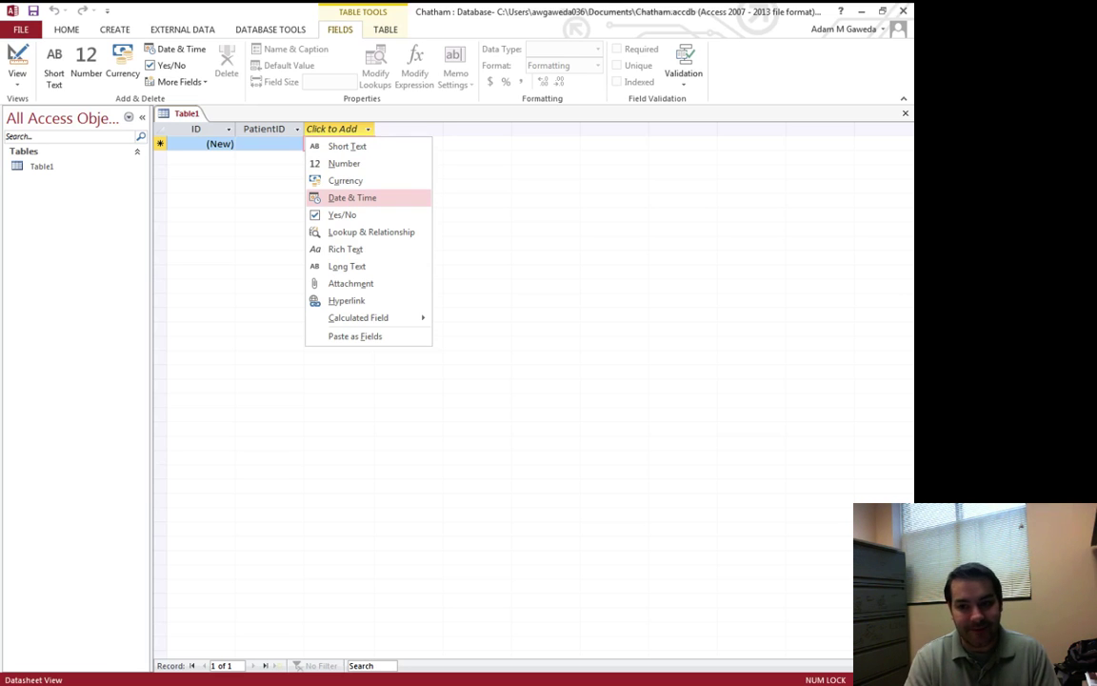
# Step: Add a Date & Time field named VisitDate after PatientID
pyautogui.click(351, 198)
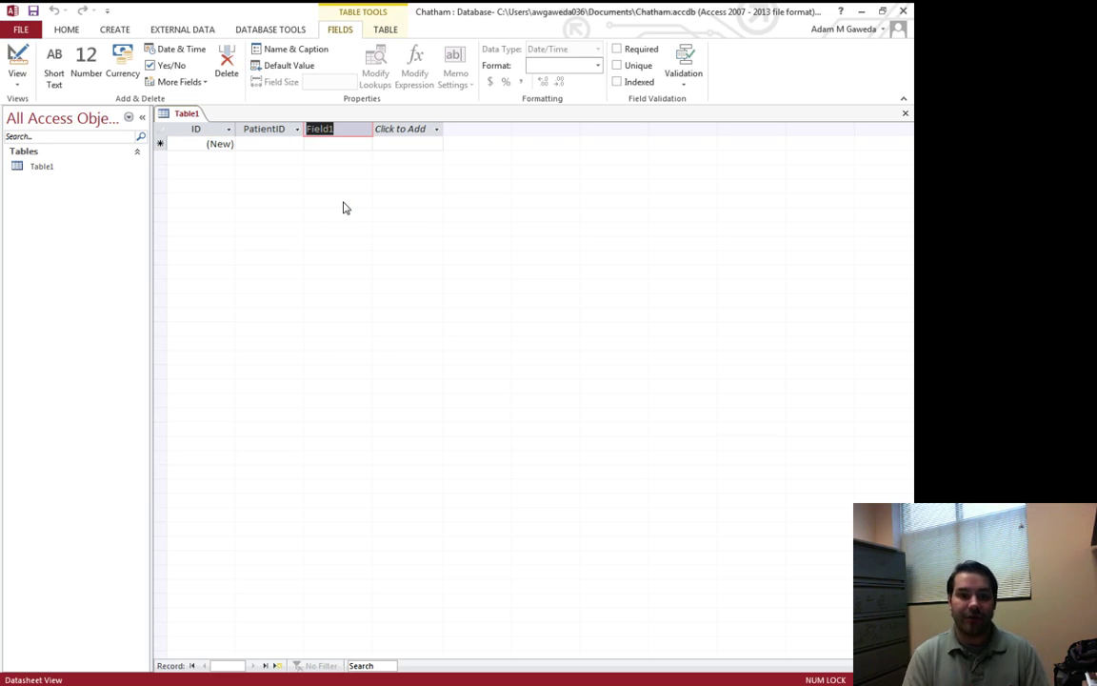
pyautogui.write('Visit')
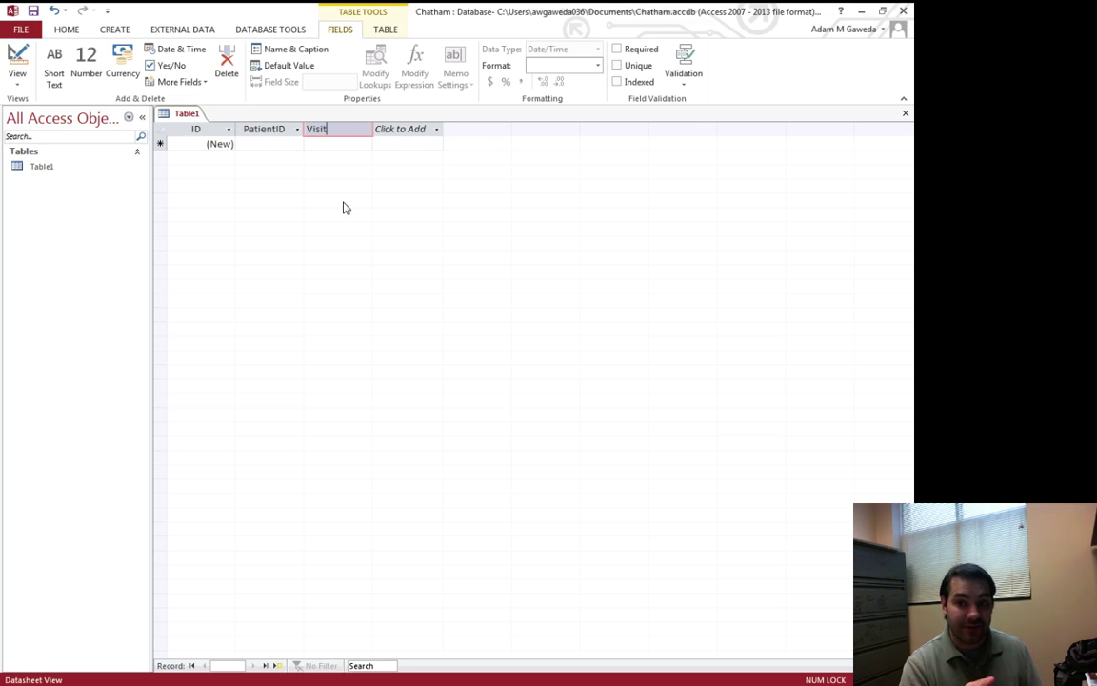
pyautogui.write('Date')
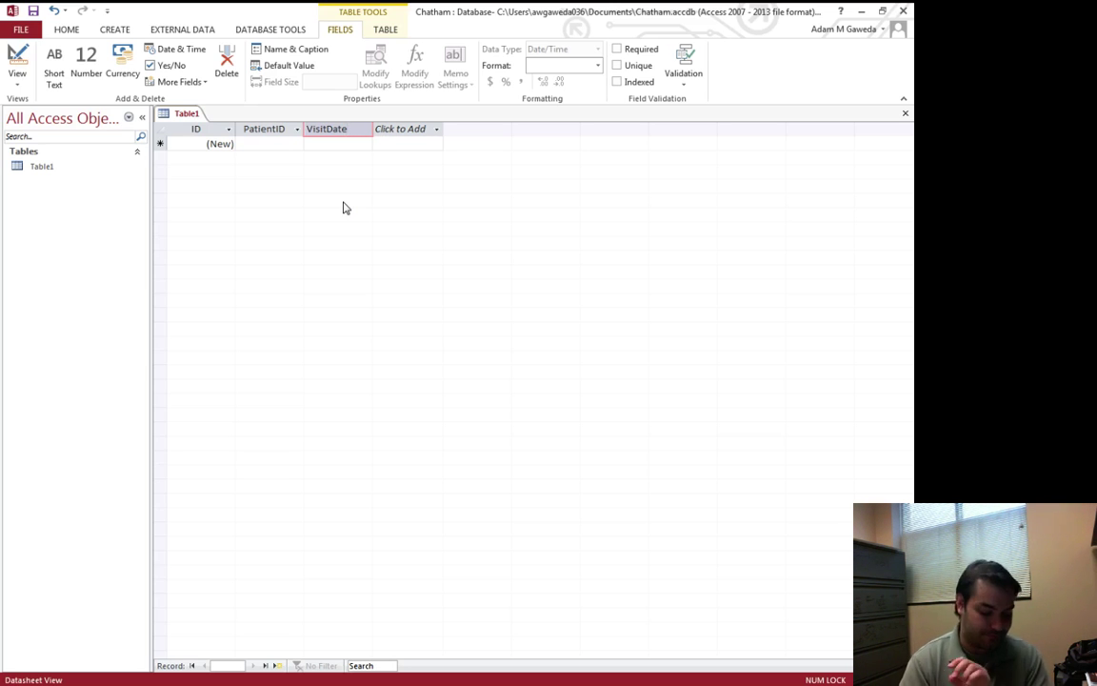
pyautogui.press('Return')
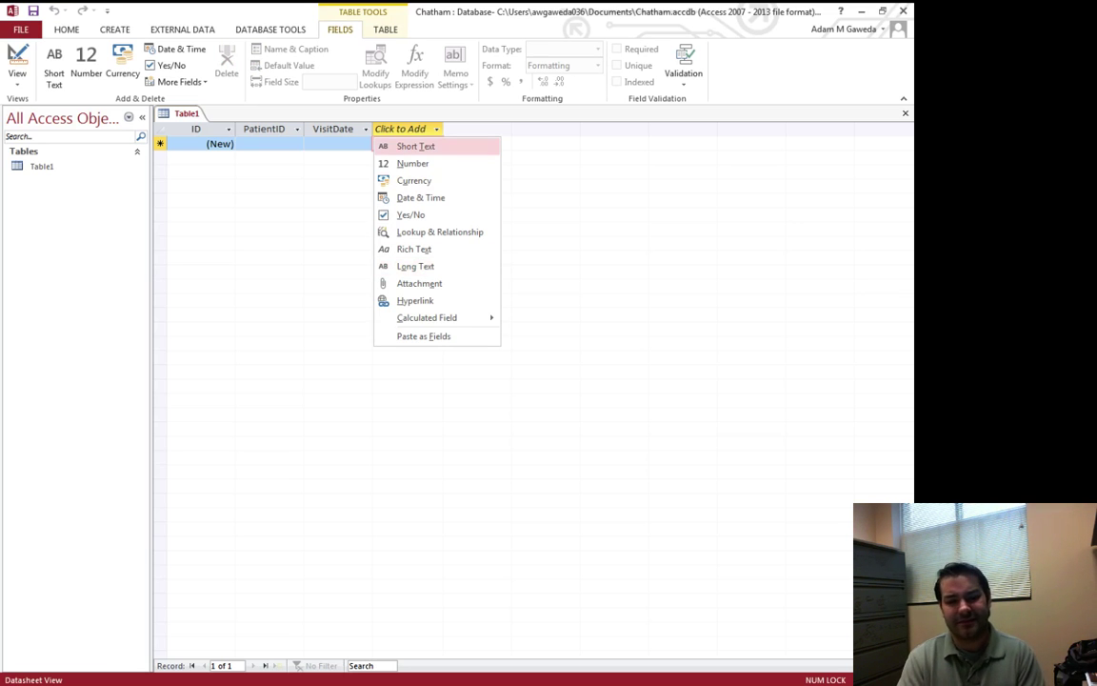
# Step: Add a Long Text field named Reason after VisitDate
pyautogui.click(415, 267)
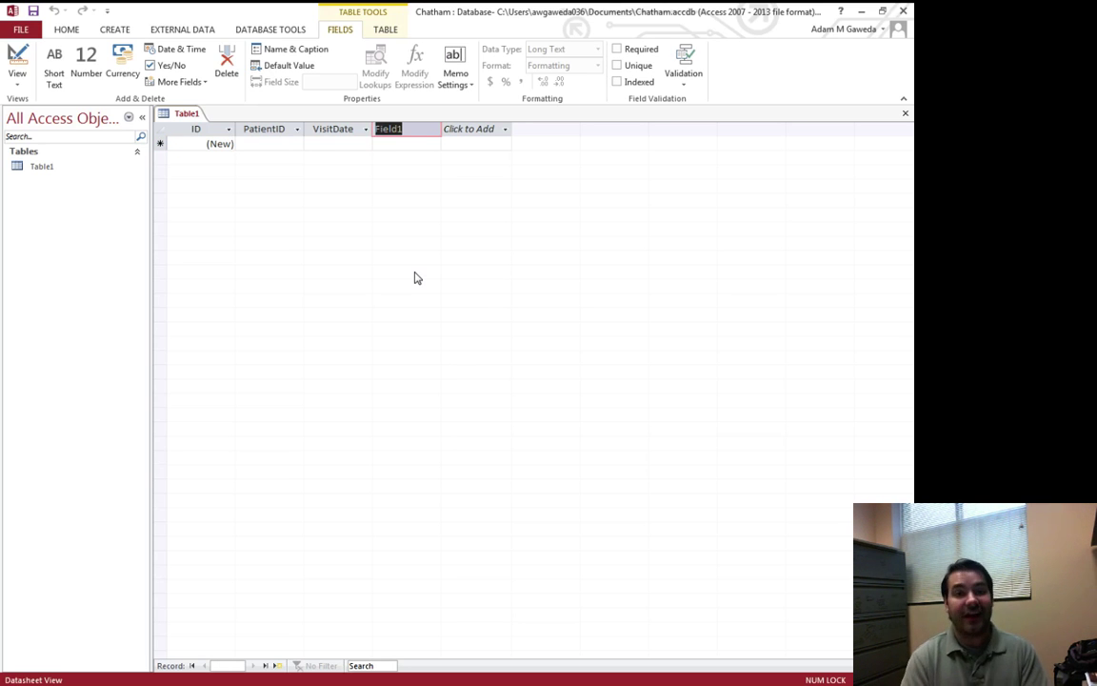
pyautogui.write('Reason')
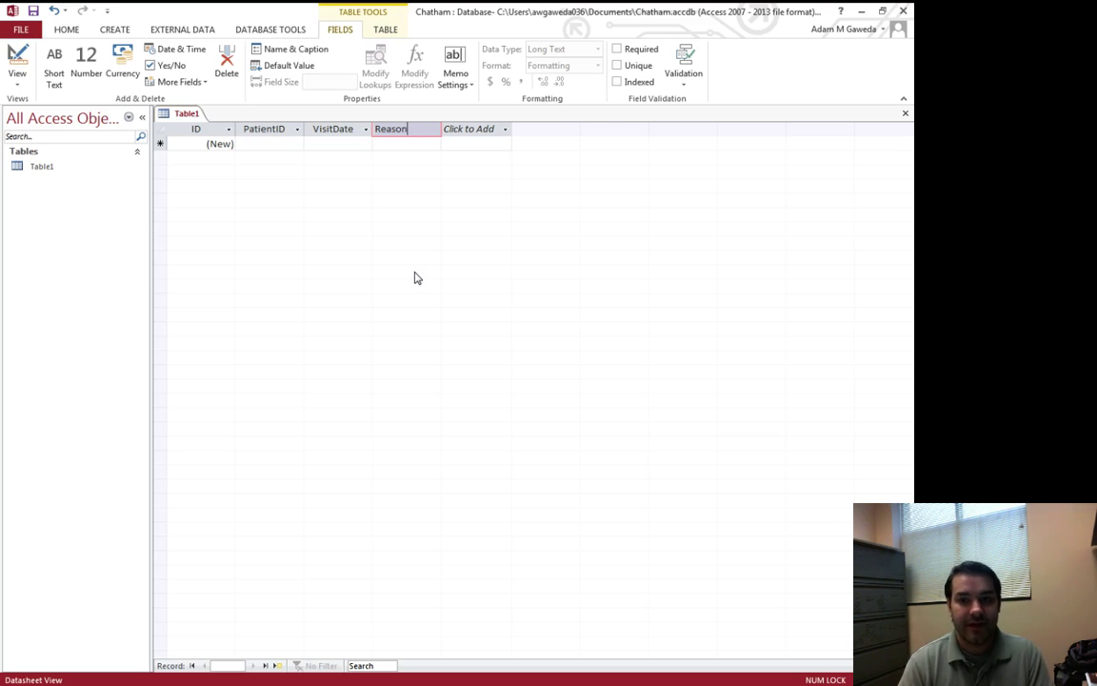
pyautogui.press('Return')
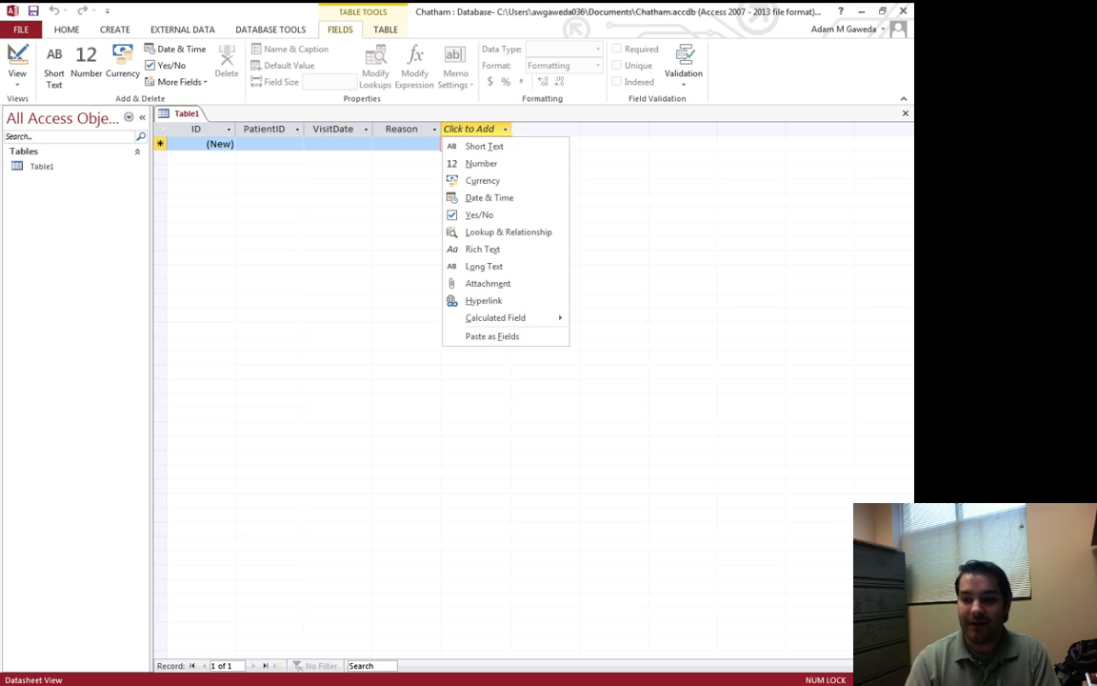
# Step: Add a Yes/No field after Reason and start naming it WalkIn
pyautogui.click(486, 215)
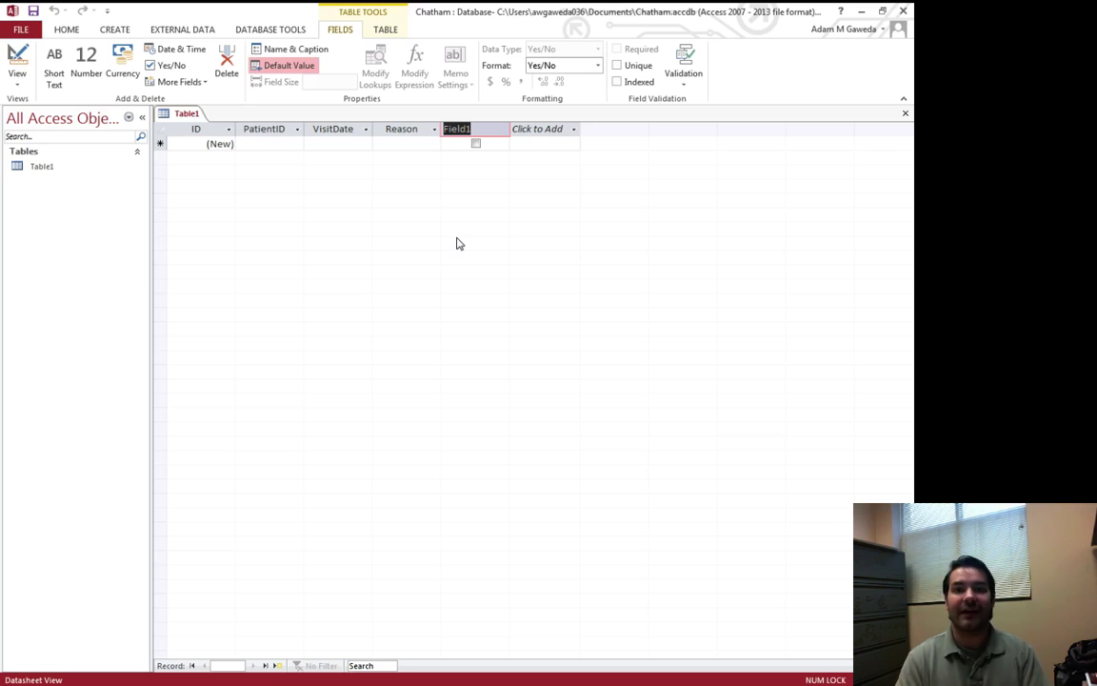
pyautogui.write('Walk')
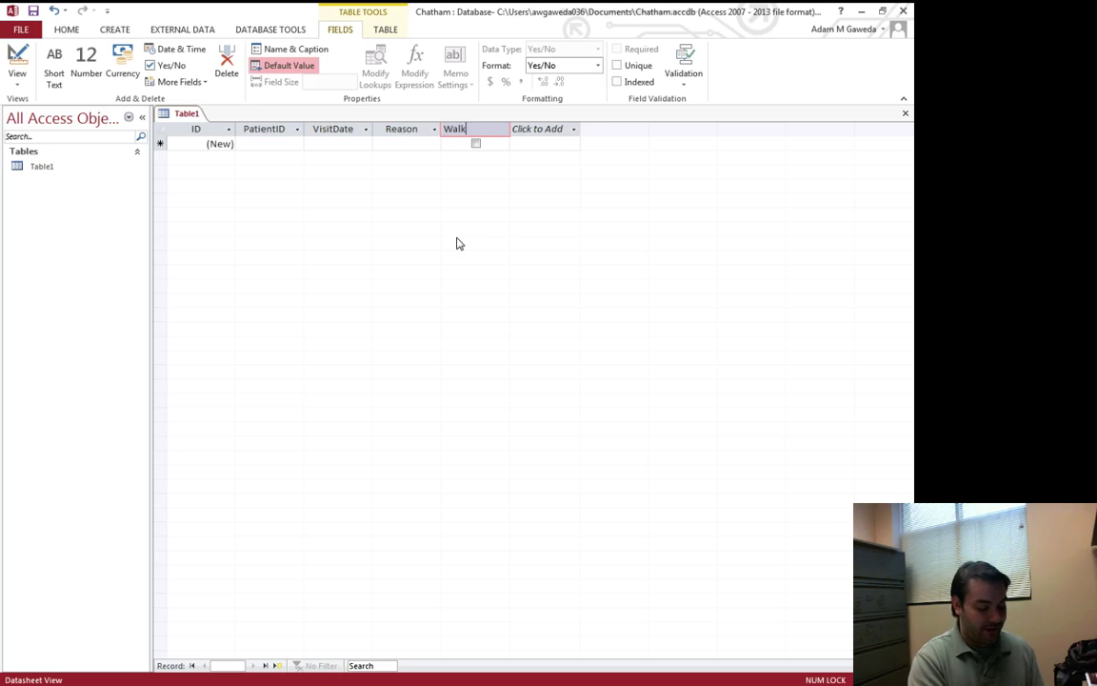
pyautogui.write('In')
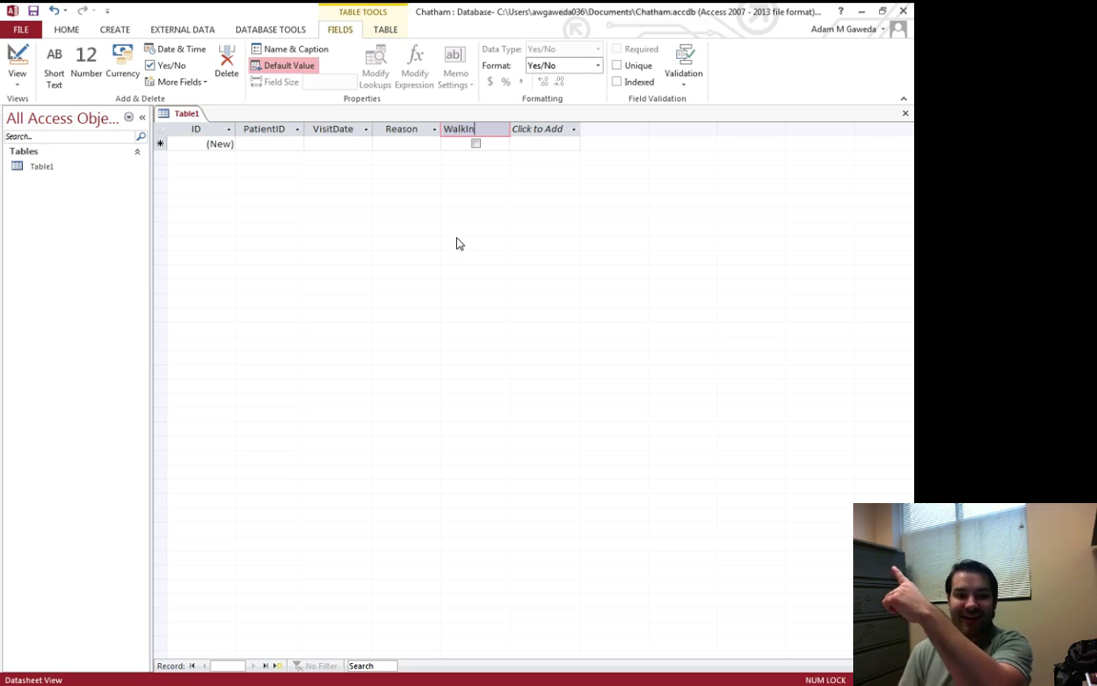
# Step: Finish naming the fifth field WalkIn and change the ID field from AutoNumber to Short Text
pyautogui.click(212, 145)
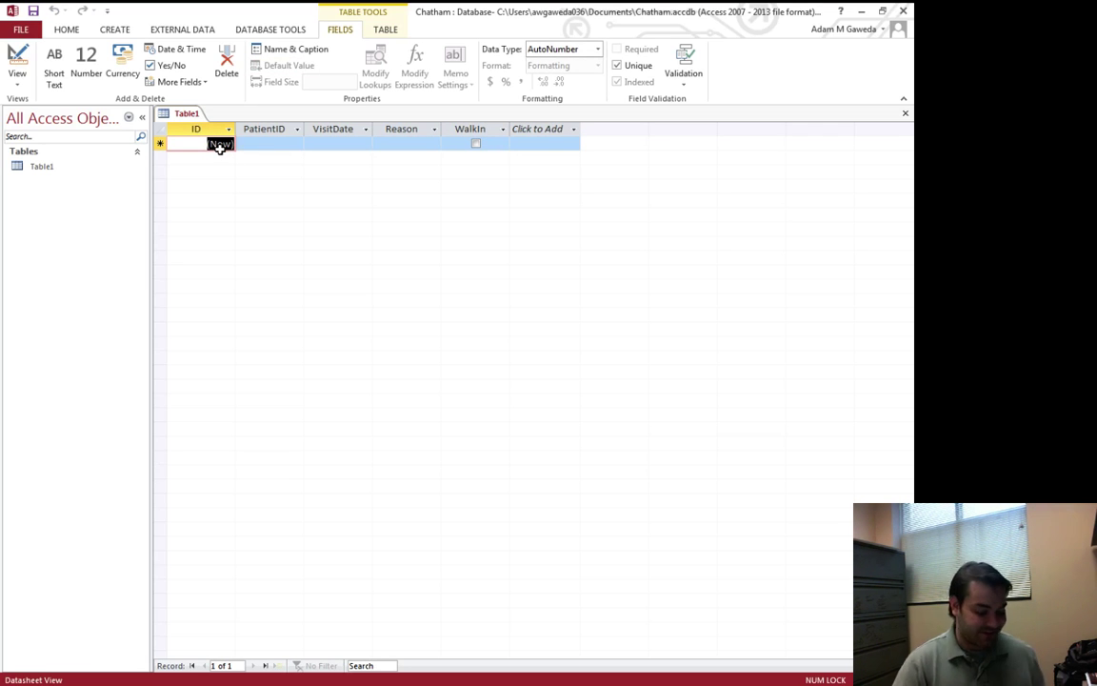
pyautogui.write('1')
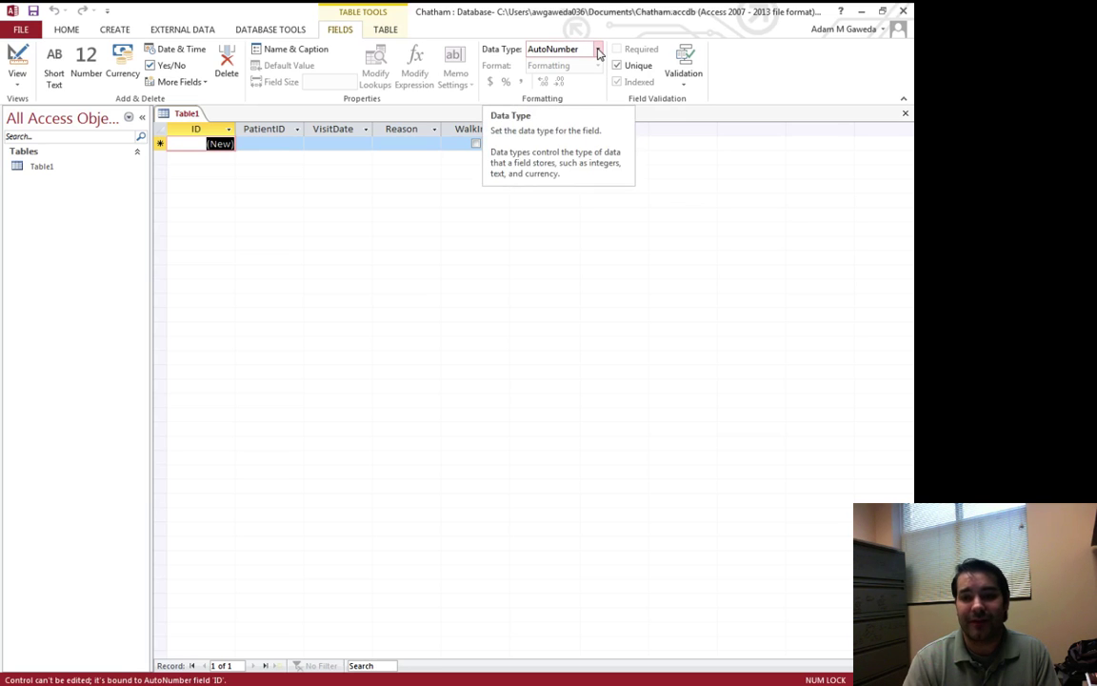
pyautogui.click(597, 50)
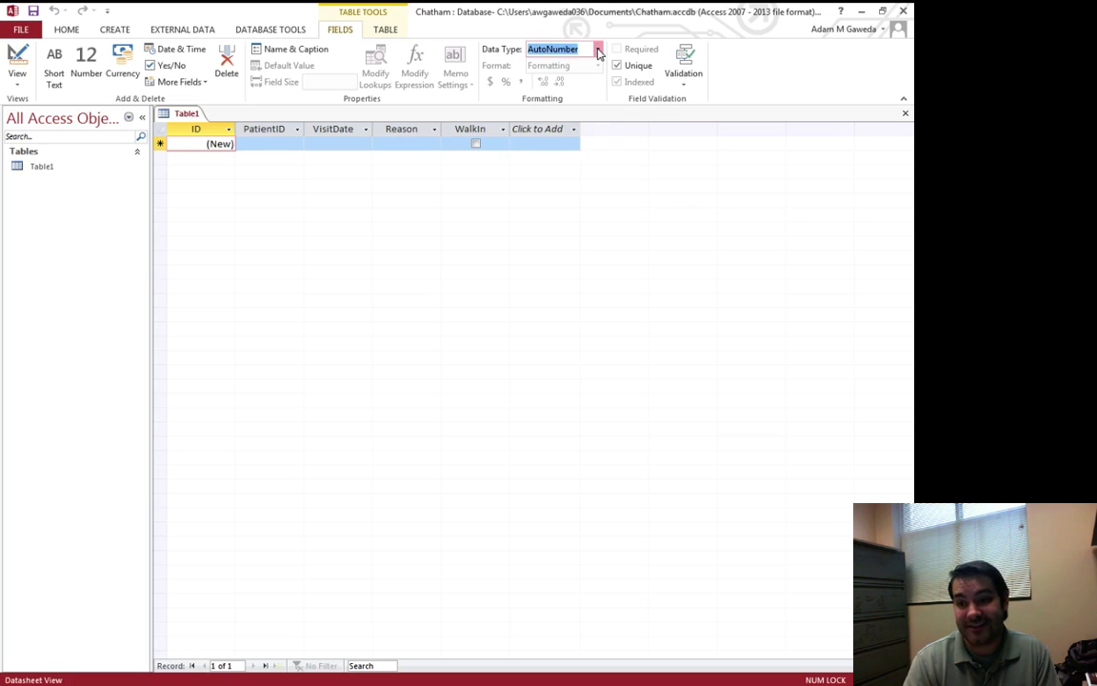
pyautogui.write('s')
pyautogui.press('Return')
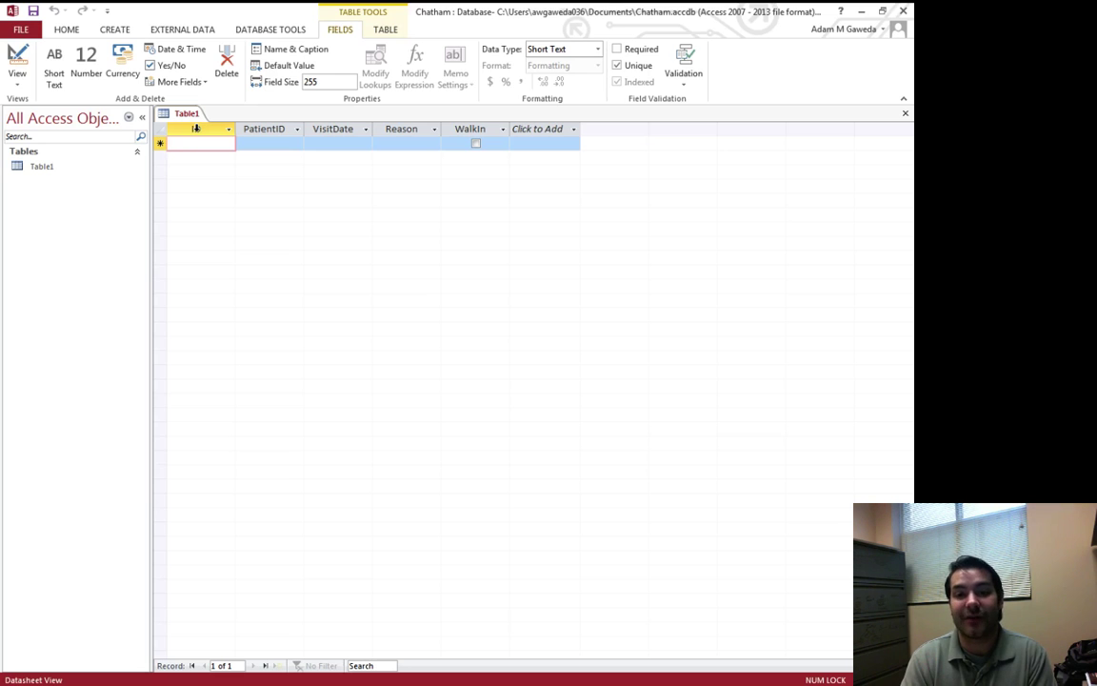
# Step: Rename the ID field to VisitID from its header's context menu
pyautogui.rightClick(195, 128)
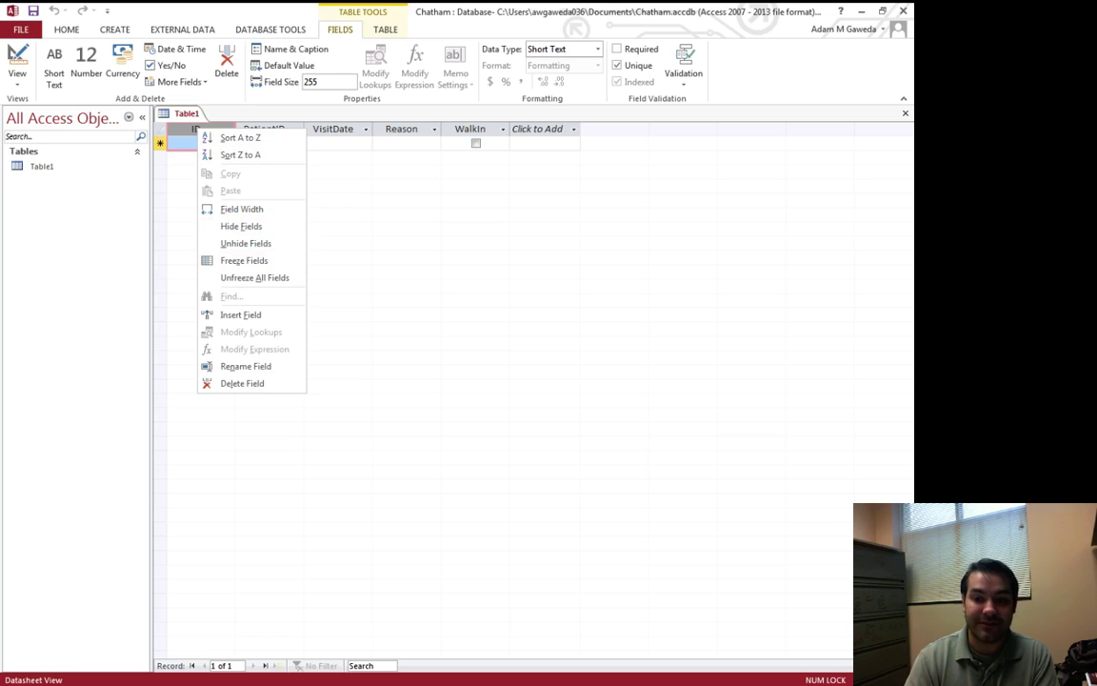
pyautogui.click(250, 367)
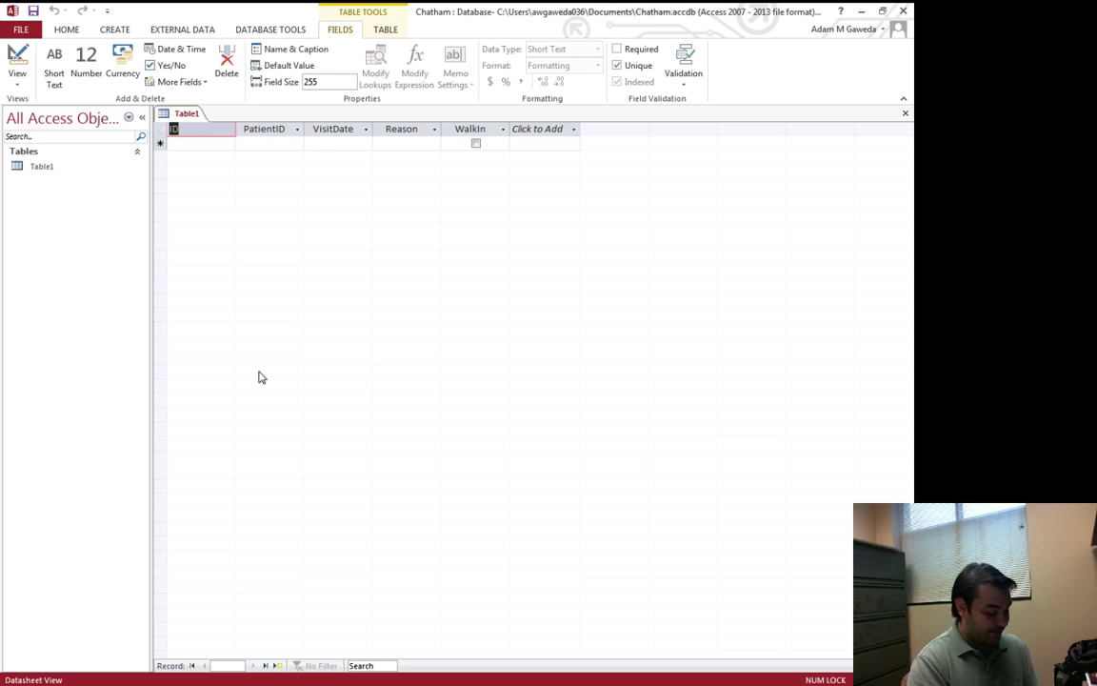
pyautogui.write('Visit')
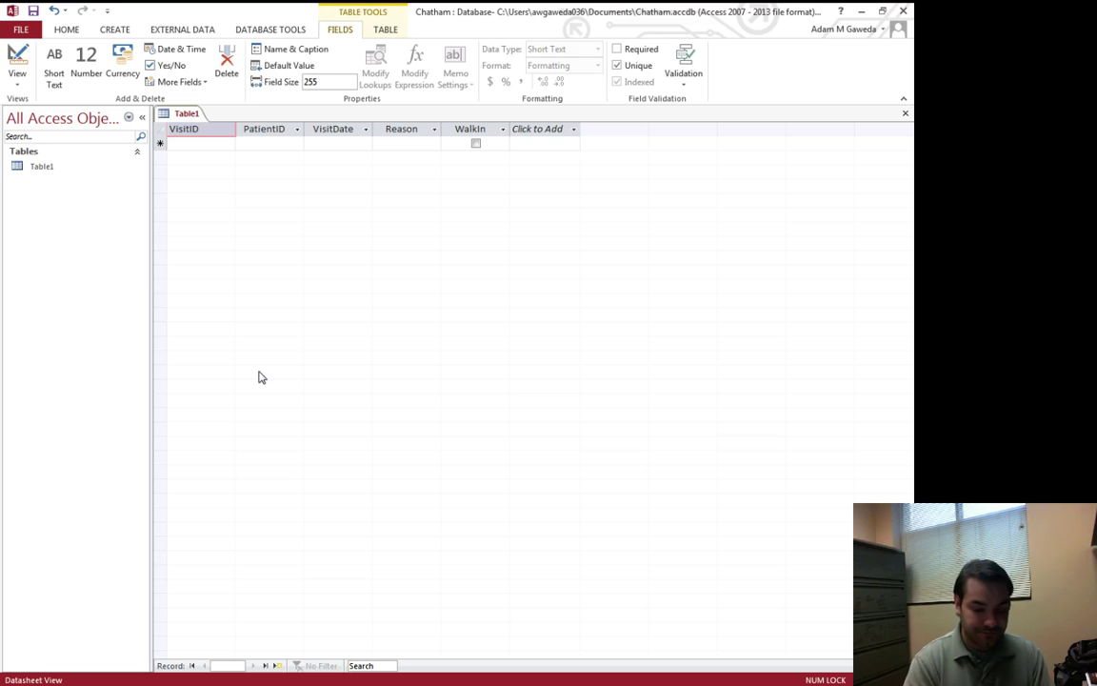
pyautogui.press('Return')
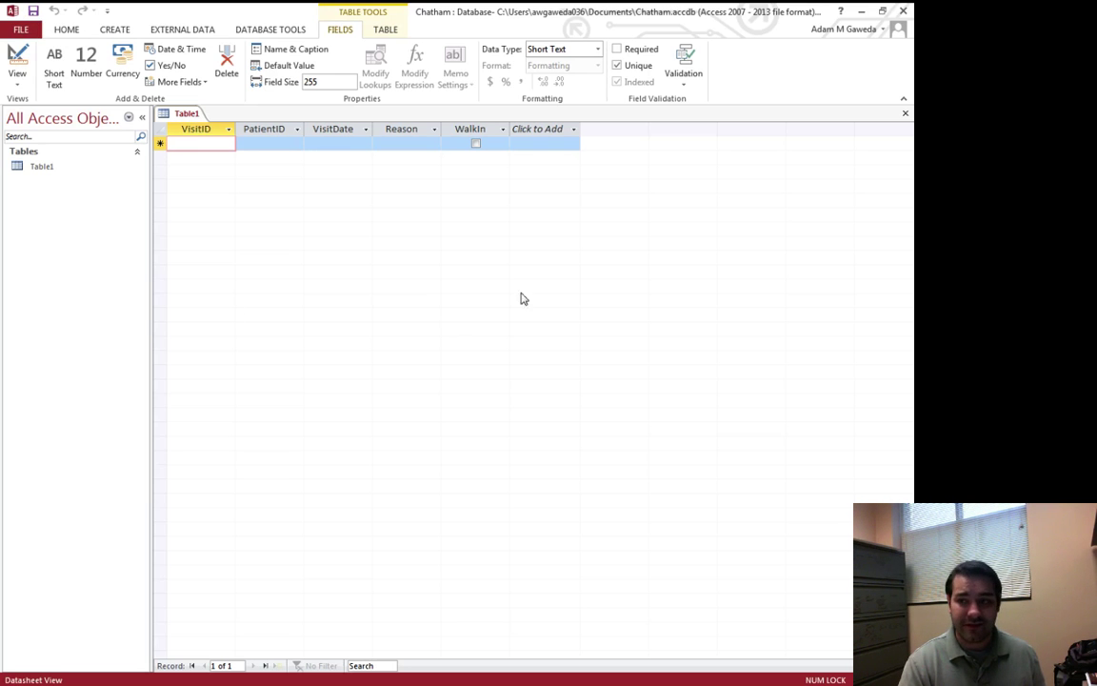
# Step: Close Table1 and agree to save its design changes, bringing up the Save As name prompt
pyautogui.click(906, 113)
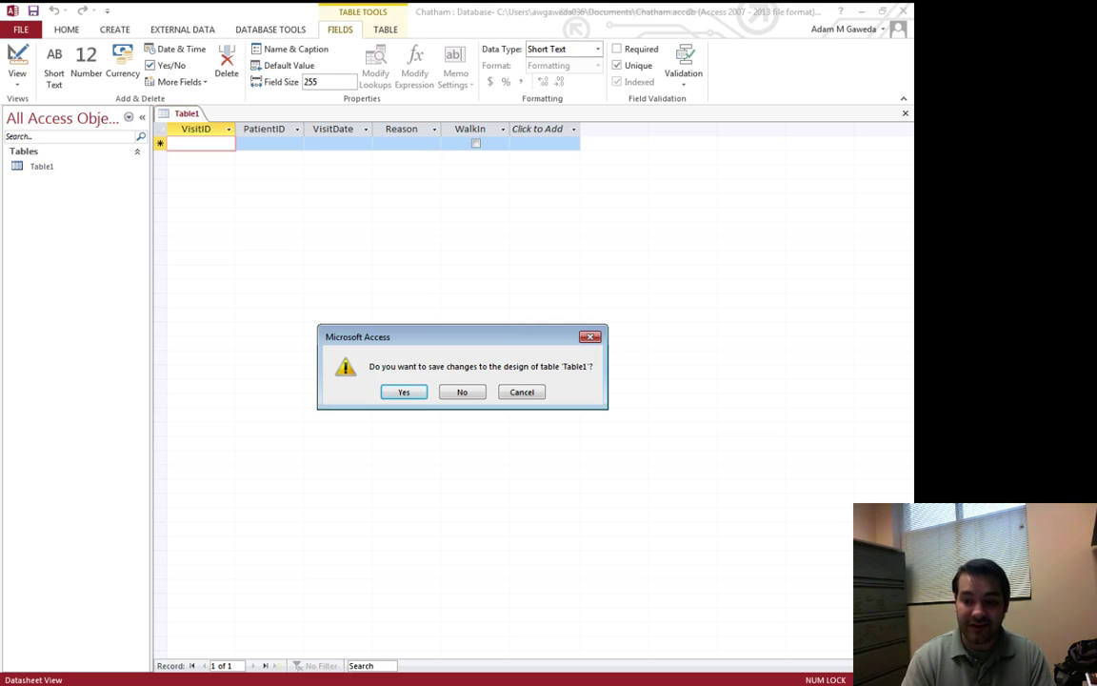
pyautogui.press('Return')
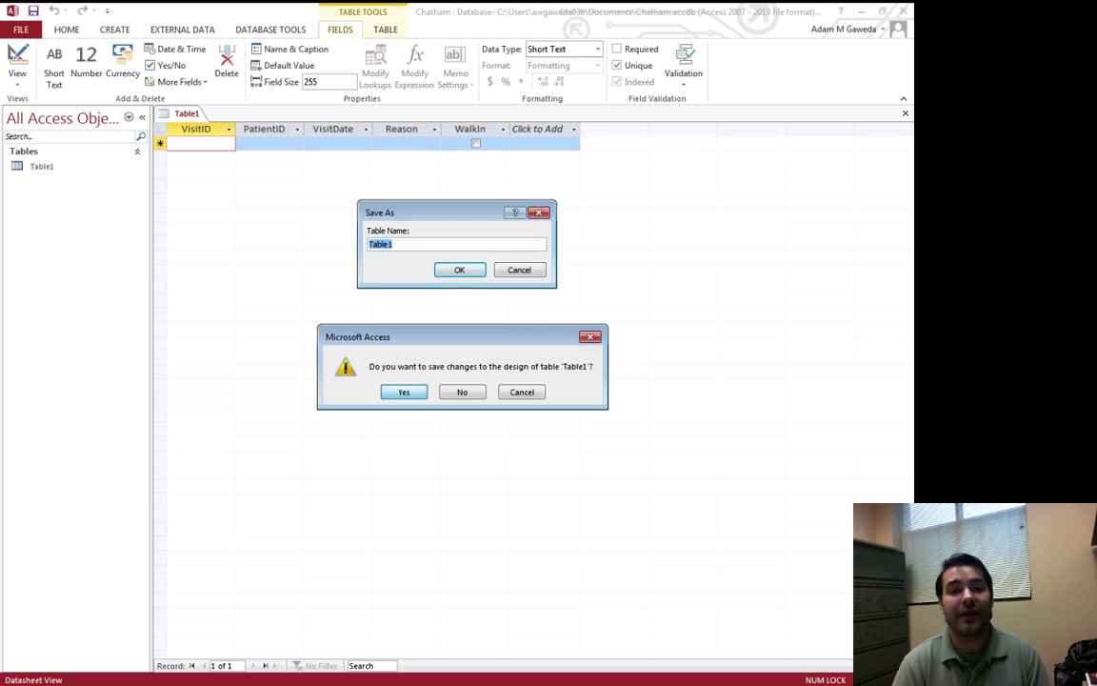